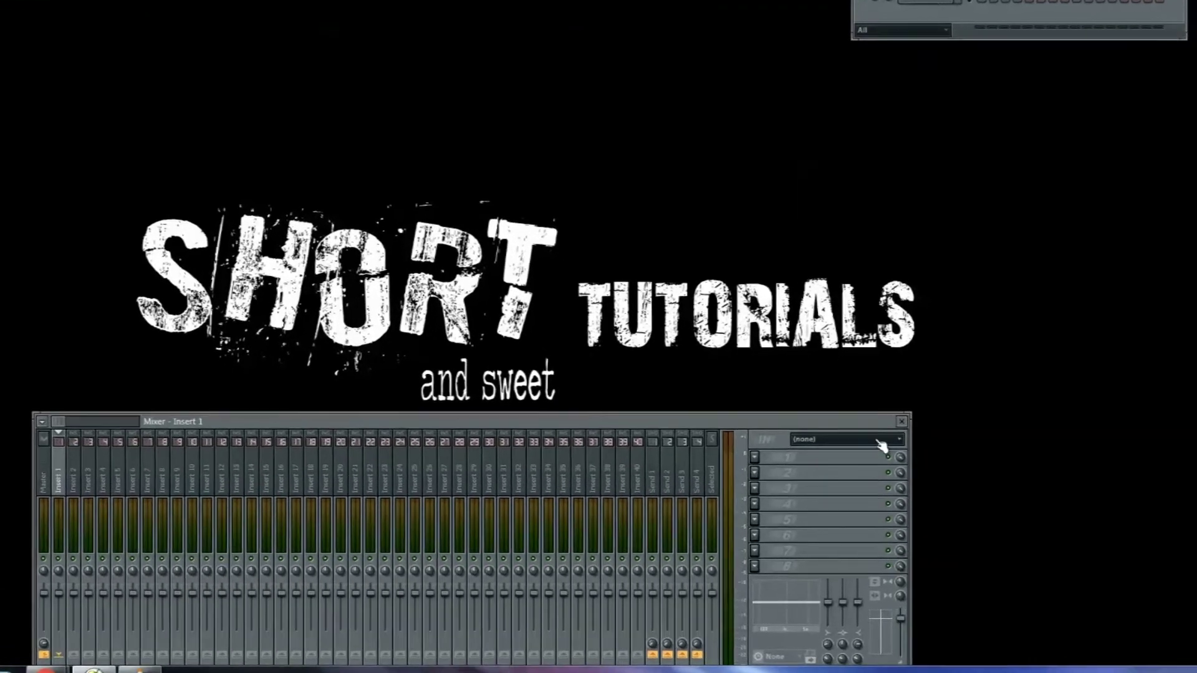
Set Insert 1's audio input to Scarlett 2i2 USB 1 under ASIO4ALL v2 mono.
{"action": "left_click", "coordinate": [877, 440]}
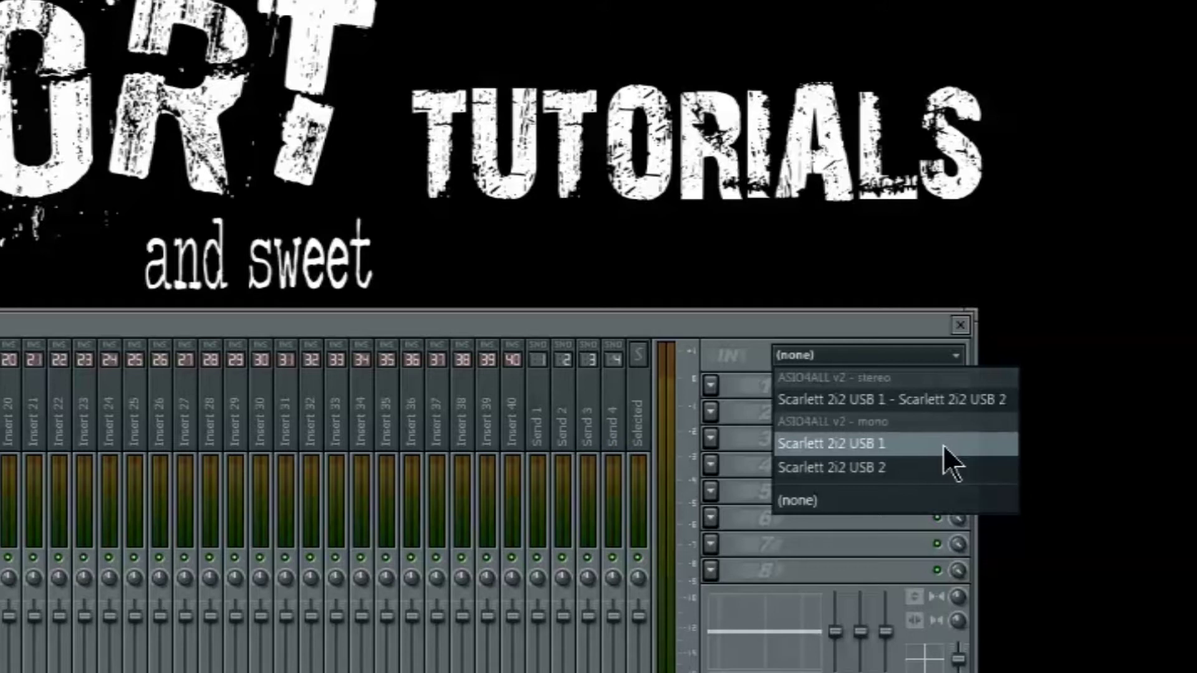
{"action": "left_click", "coordinate": [943, 443]}
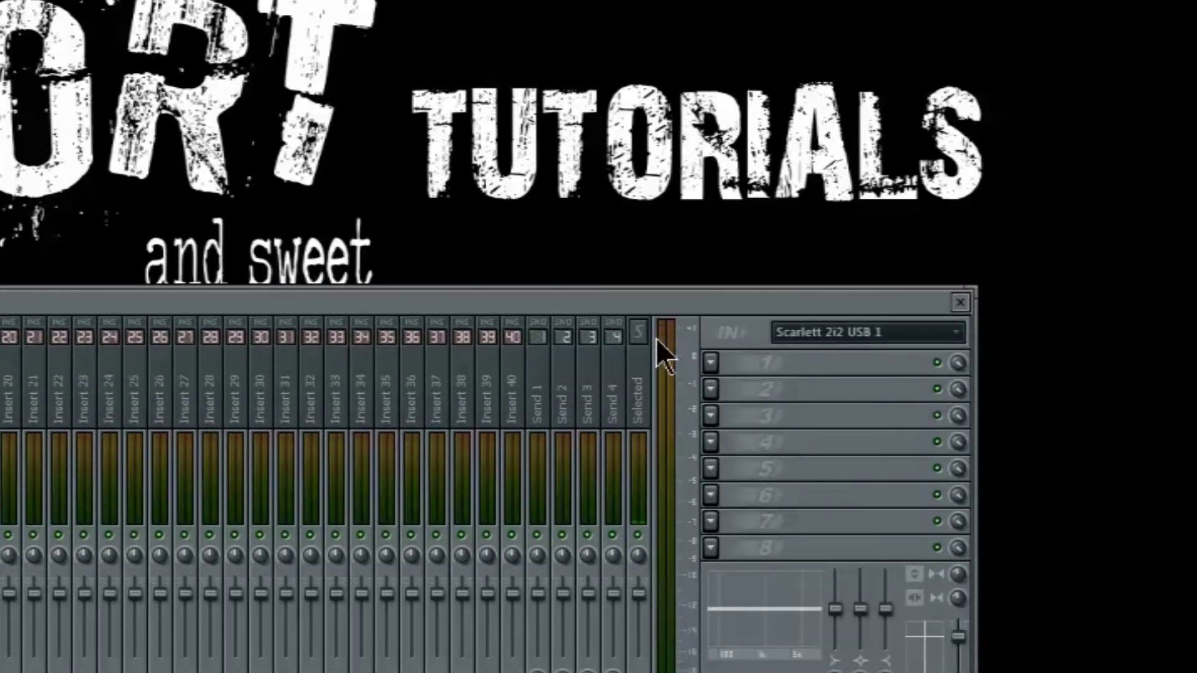
{"action": "left_click", "coordinate": [710, 363]}
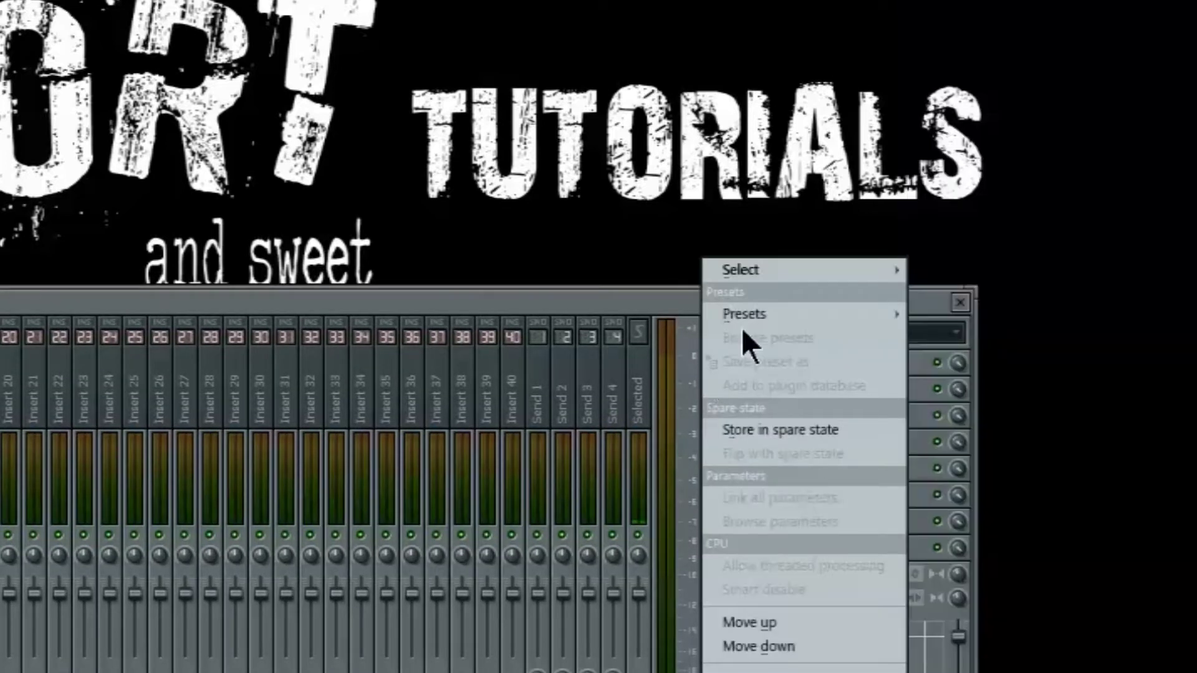
Load Edison into Insert 1's first effect slot.
{"action": "mouse_move", "coordinate": [795, 270]}
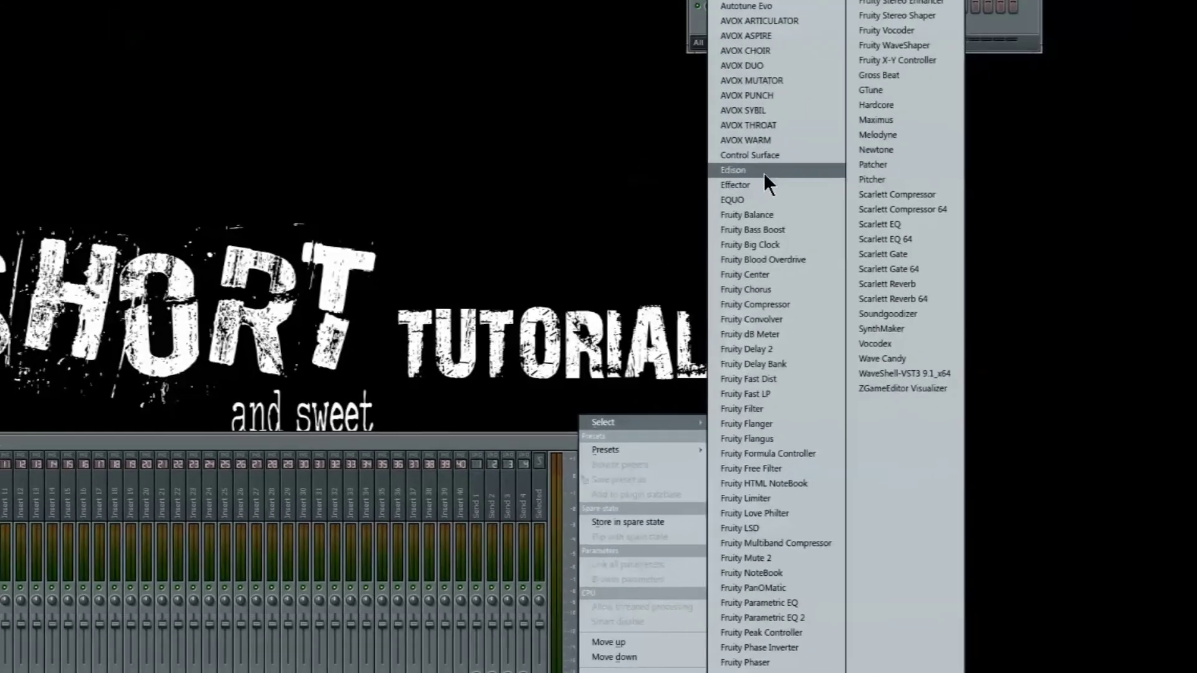
{"action": "left_click", "coordinate": [764, 173]}
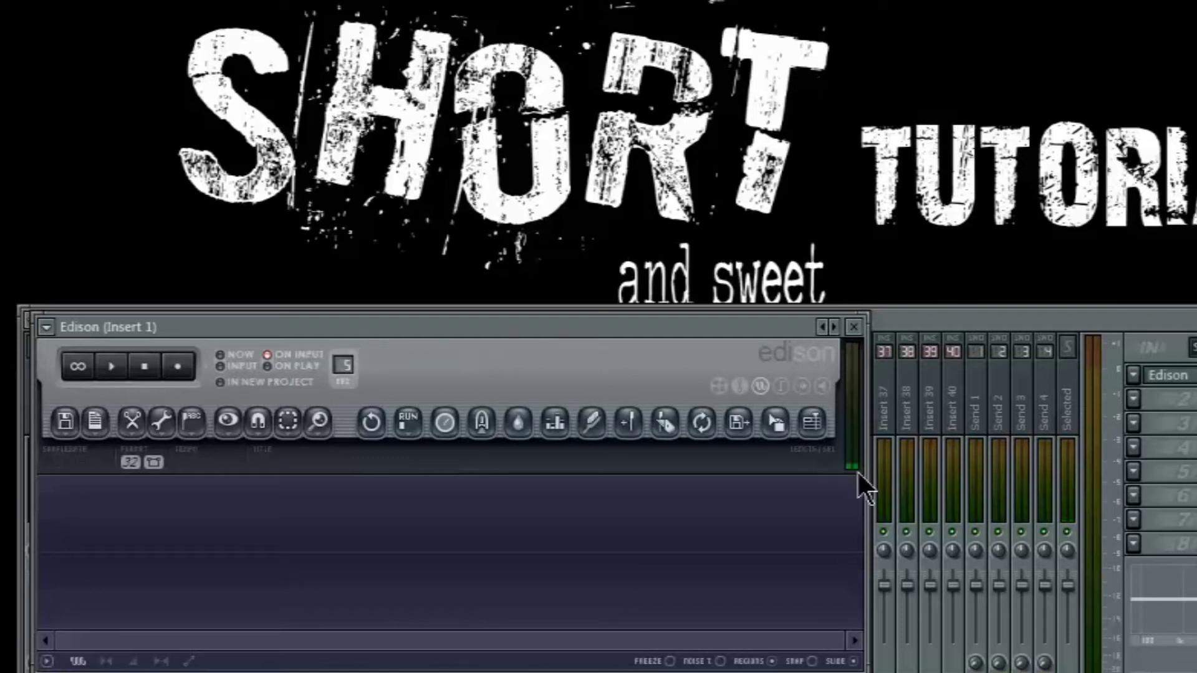
Widen the Edison window and set its record start mode to ON PLAY.
{"action": "left_click_drag", "start_coordinate": [865, 478], "coordinate": [1193, 477]}
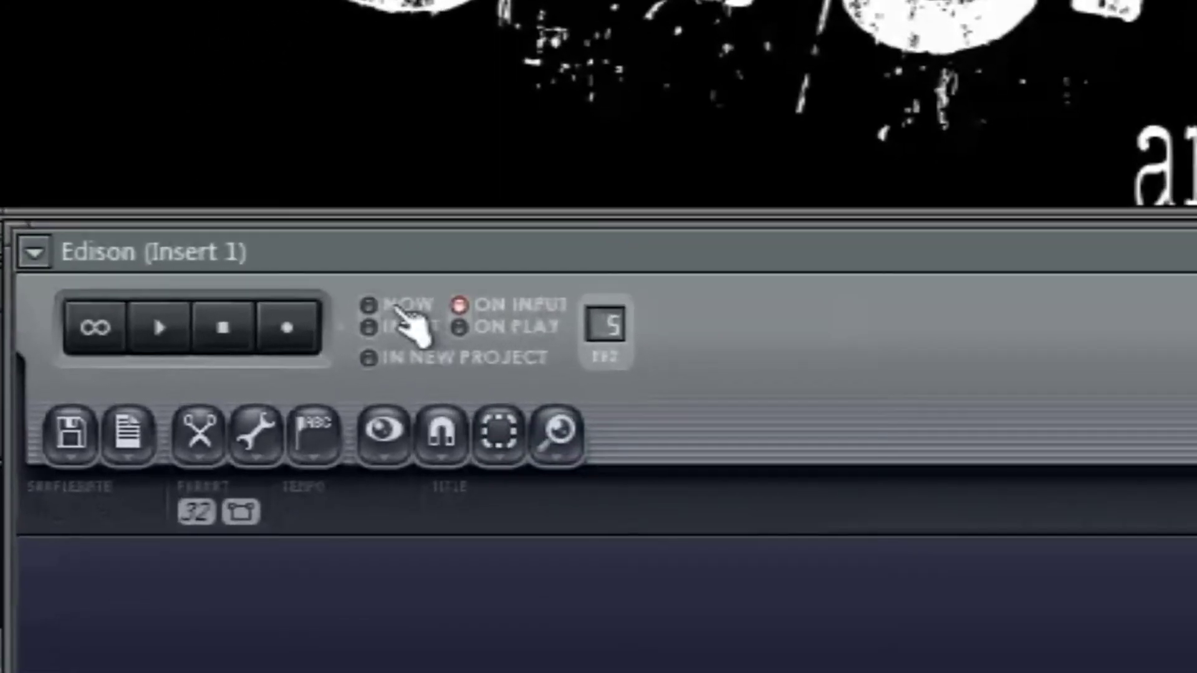
{"action": "left_click", "coordinate": [265, 340]}
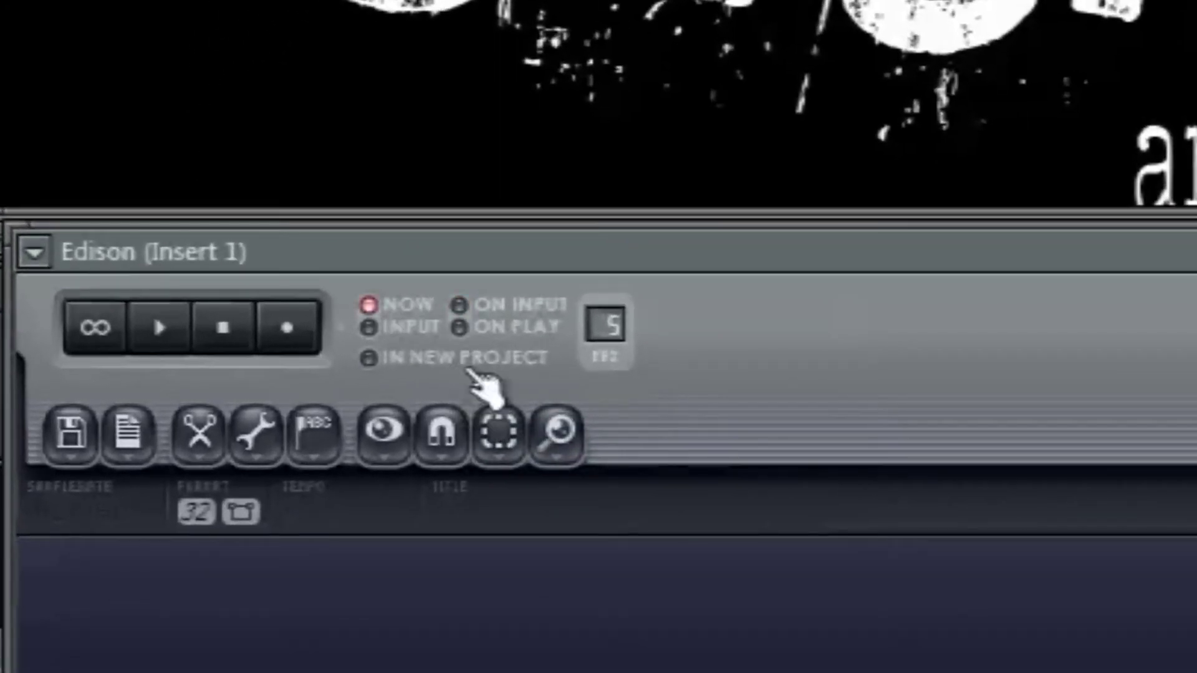
{"action": "left_click", "coordinate": [464, 305]}
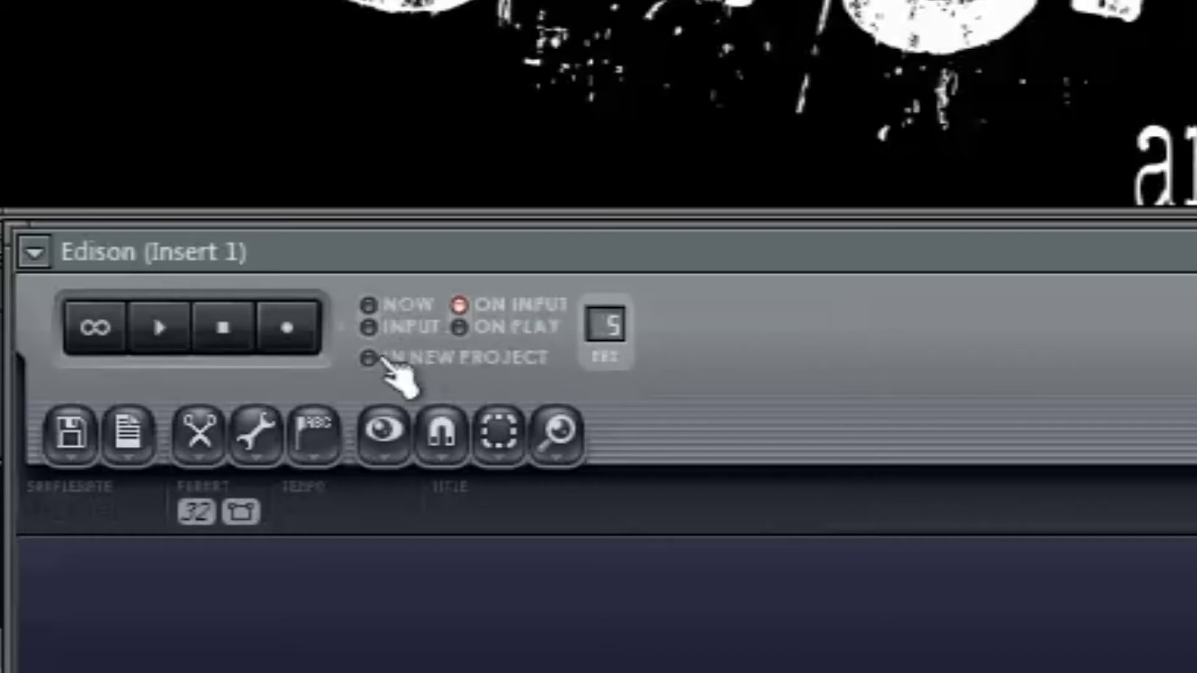
{"action": "left_click", "coordinate": [372, 327]}
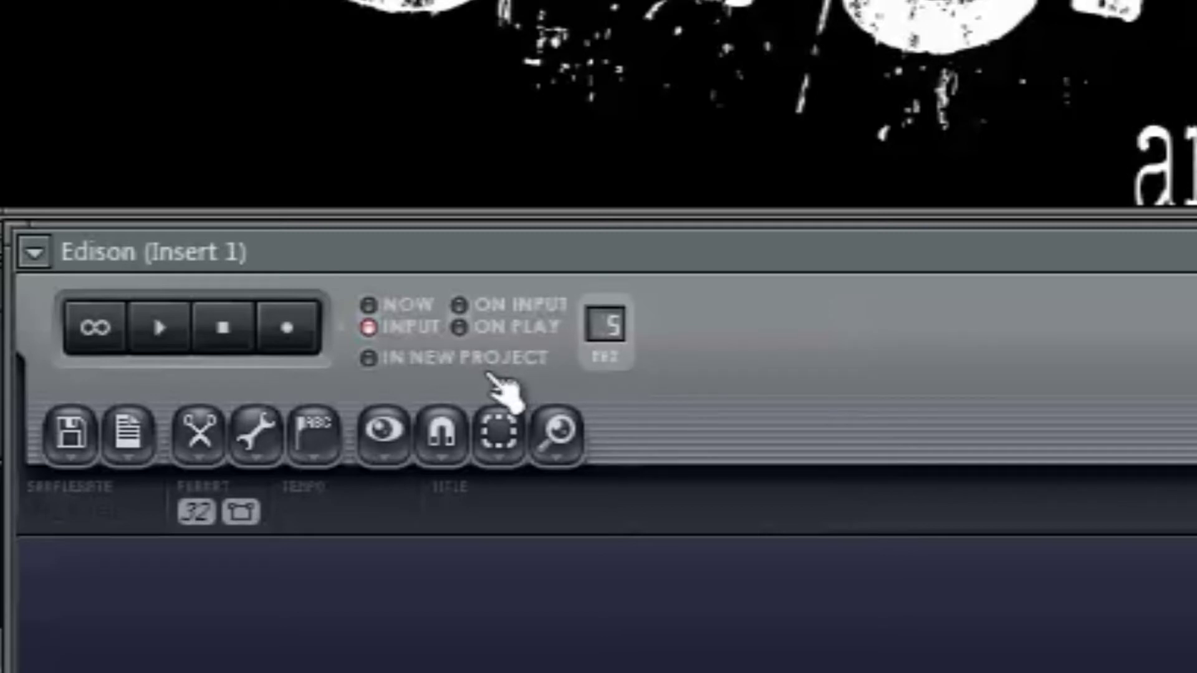
{"action": "left_click", "coordinate": [459, 327]}
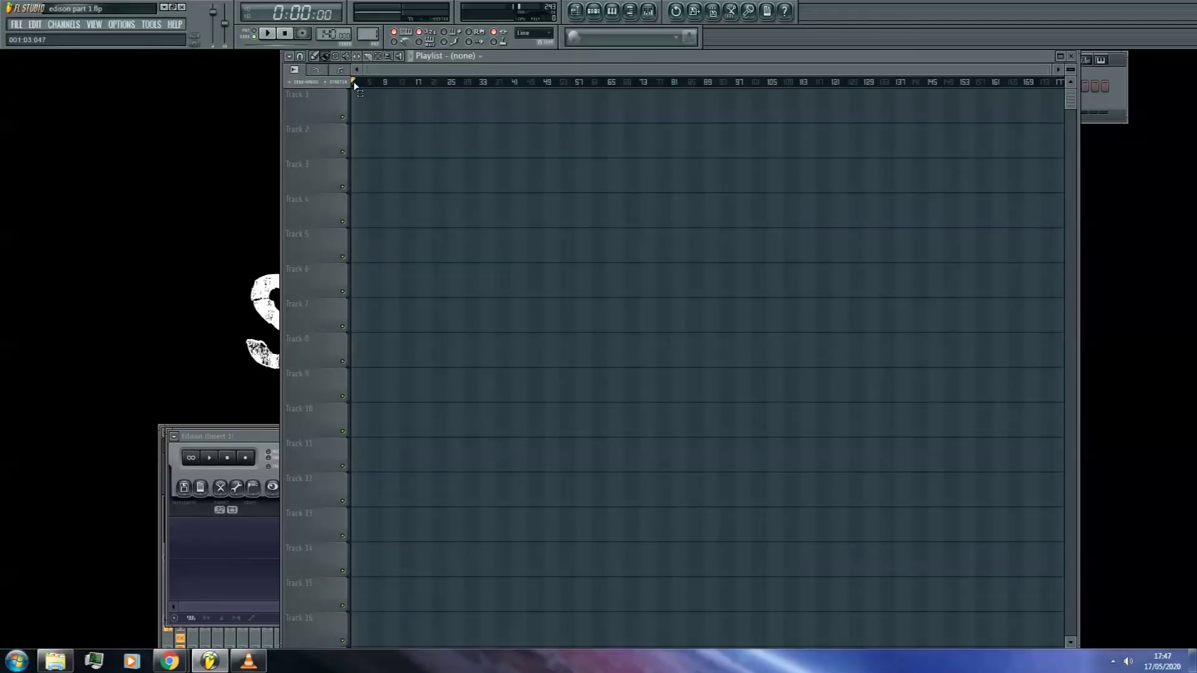
Select bars 2–41 on the Playlist ruler and place the playhead at bar 2.
{"action": "left_click_drag", "start_coordinate": [354, 82], "coordinate": [526, 84]}
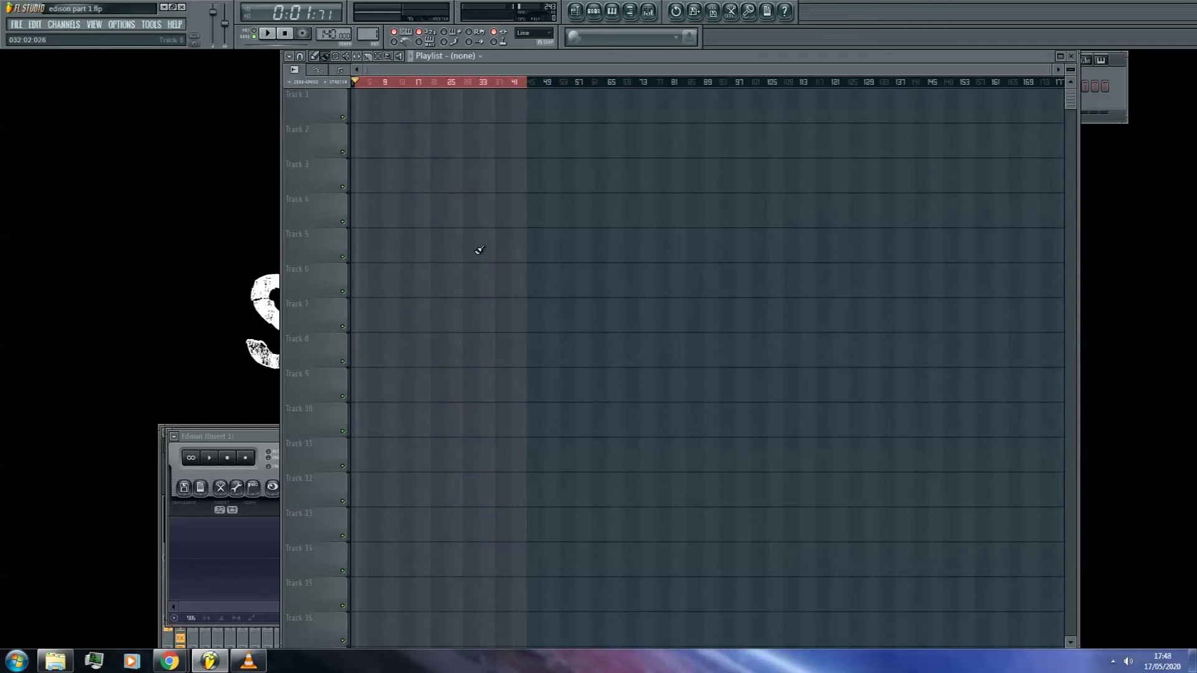
{"action": "scroll", "coordinate": [383, 88], "scroll_direction": "up", "scroll_amount": 5}
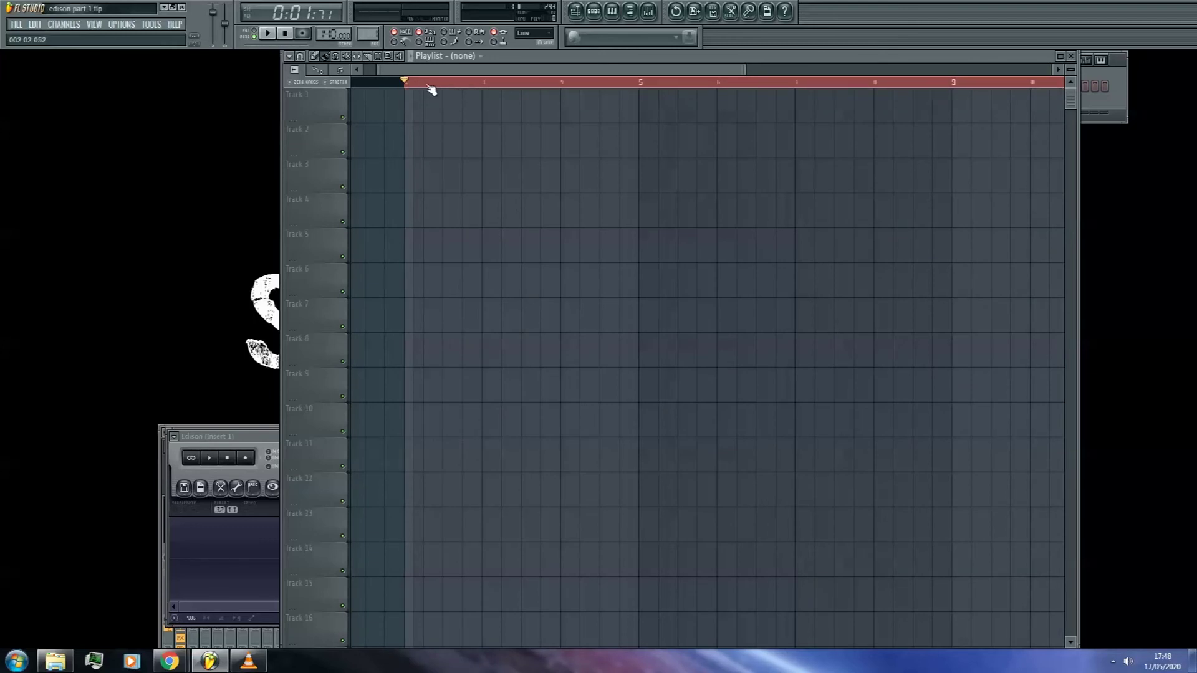
{"action": "left_click", "coordinate": [483, 86]}
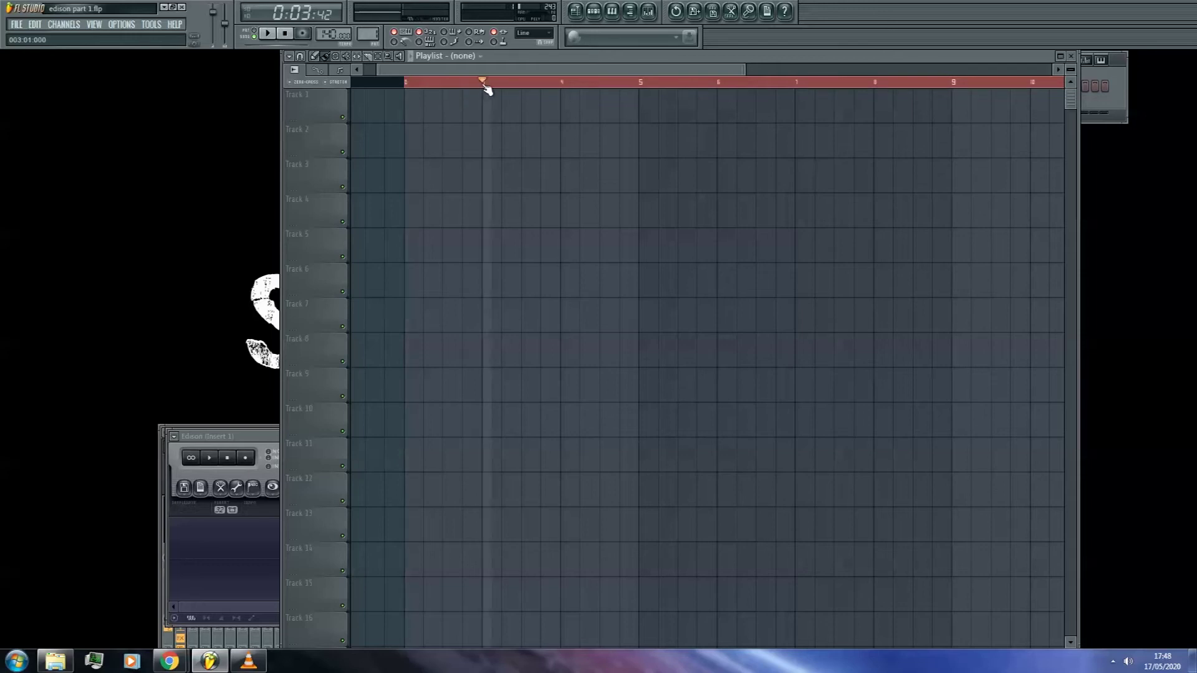
{"action": "left_click", "coordinate": [406, 83]}
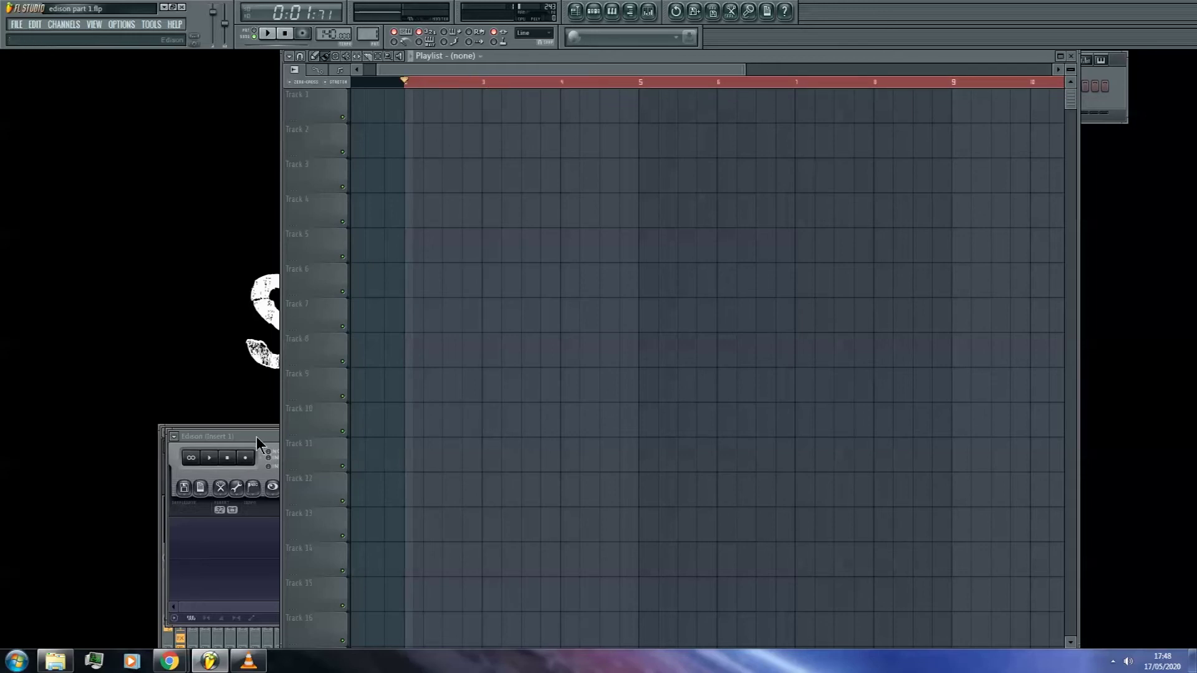
Record a roughly 10.7-second vocal take into Edison during song playback, then stop.
{"action": "key", "text": "F5"}
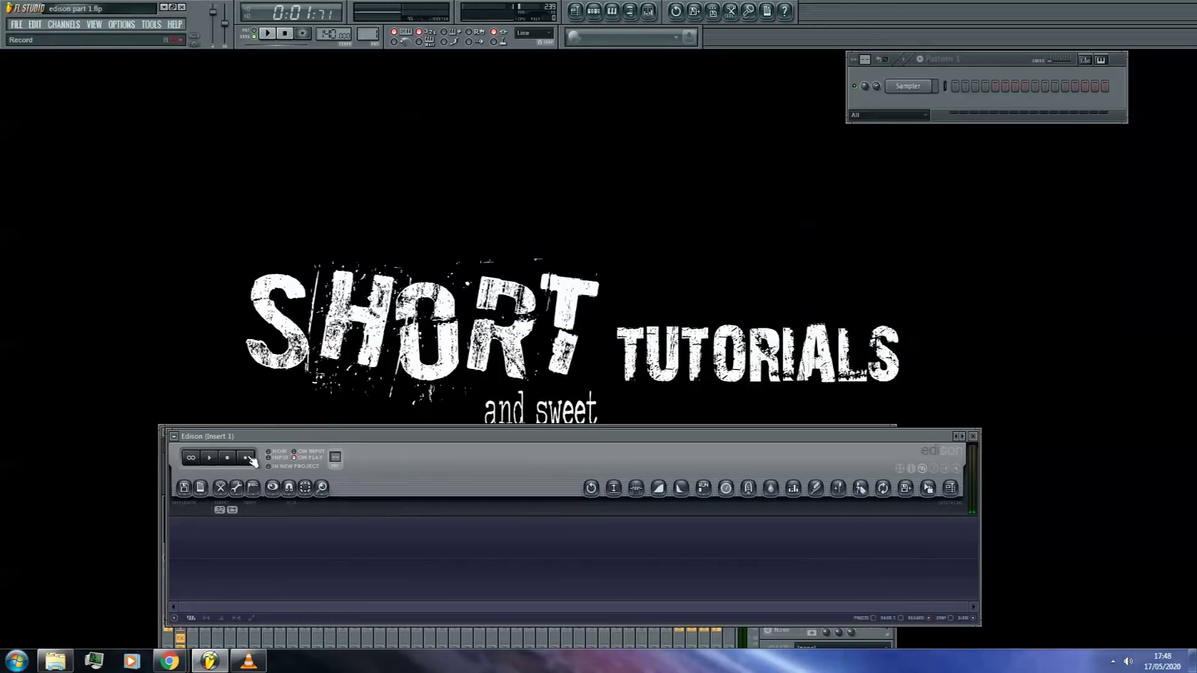
{"action": "left_click", "coordinate": [248, 458]}
{"action": "left_click", "coordinate": [268, 34]}
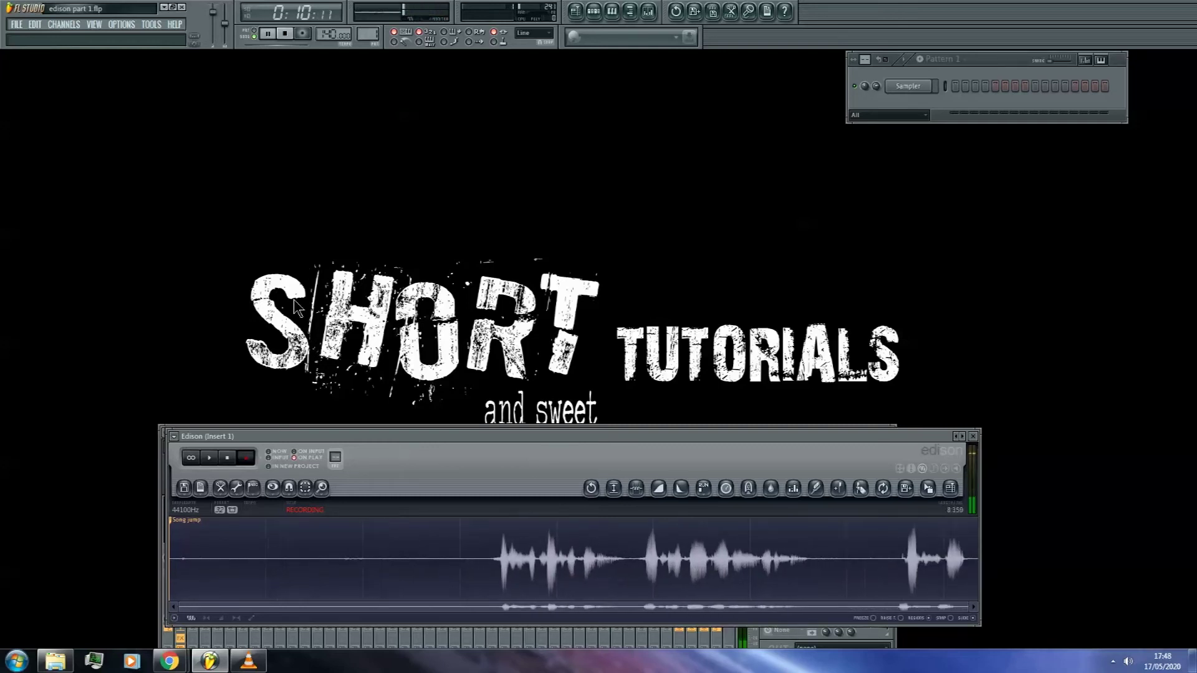
{"action": "left_click", "coordinate": [229, 458]}
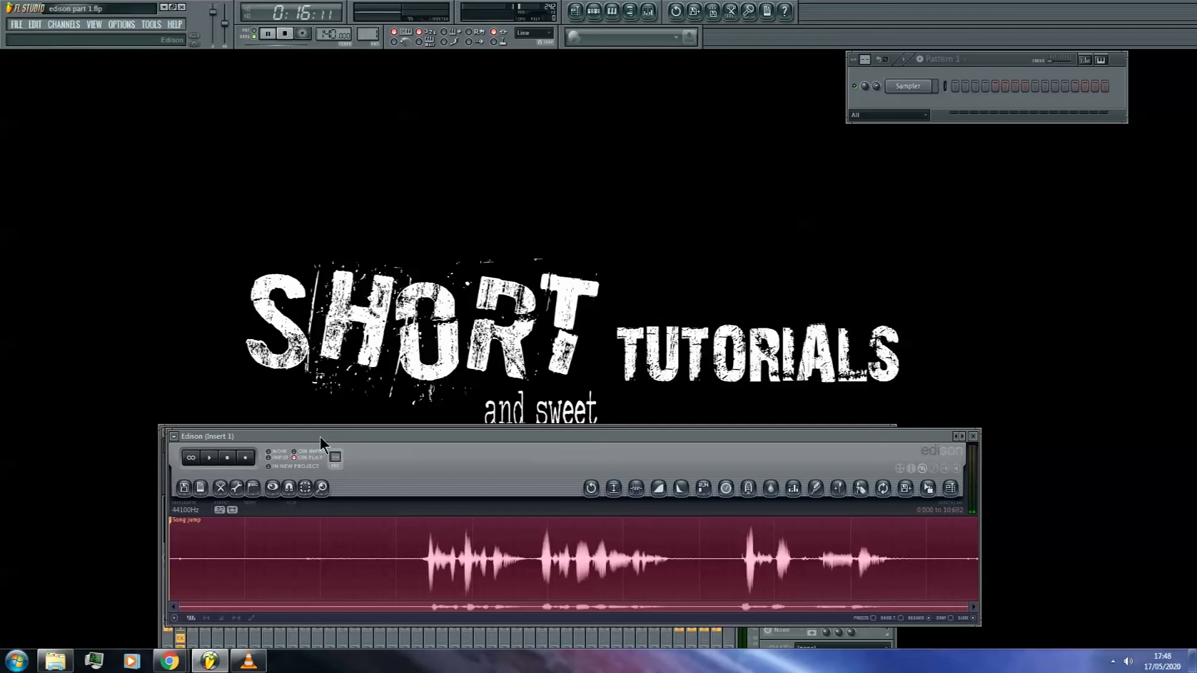
Send the Edison take to Track 1 as Dragged sample_587 and delete the Track 2 duplicate.
{"action": "left_click_drag", "start_coordinate": [320, 437], "coordinate": [325, 398]}
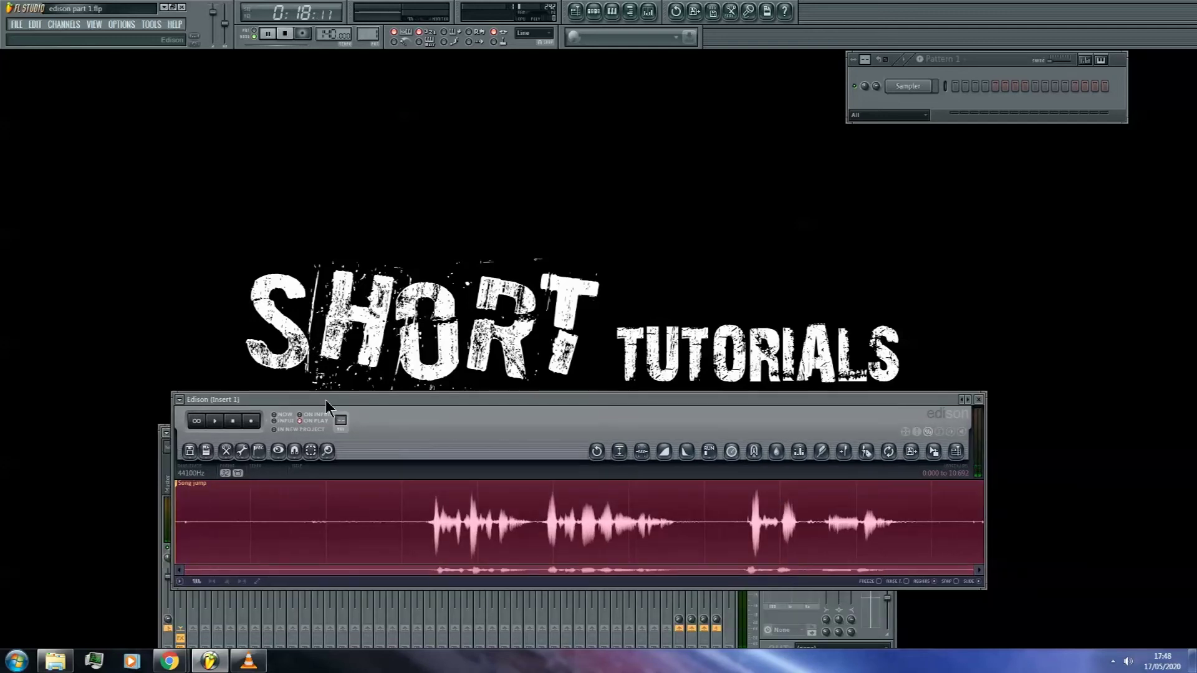
{"action": "key", "text": "F5"}
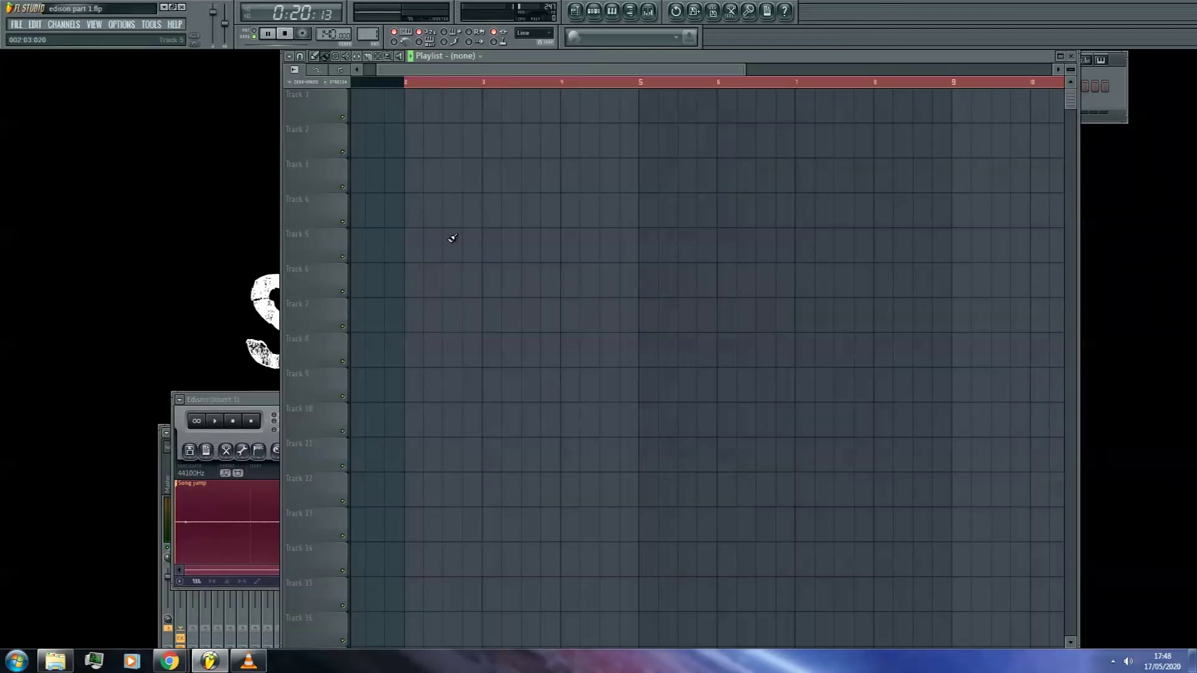
{"action": "key", "text": "F5"}
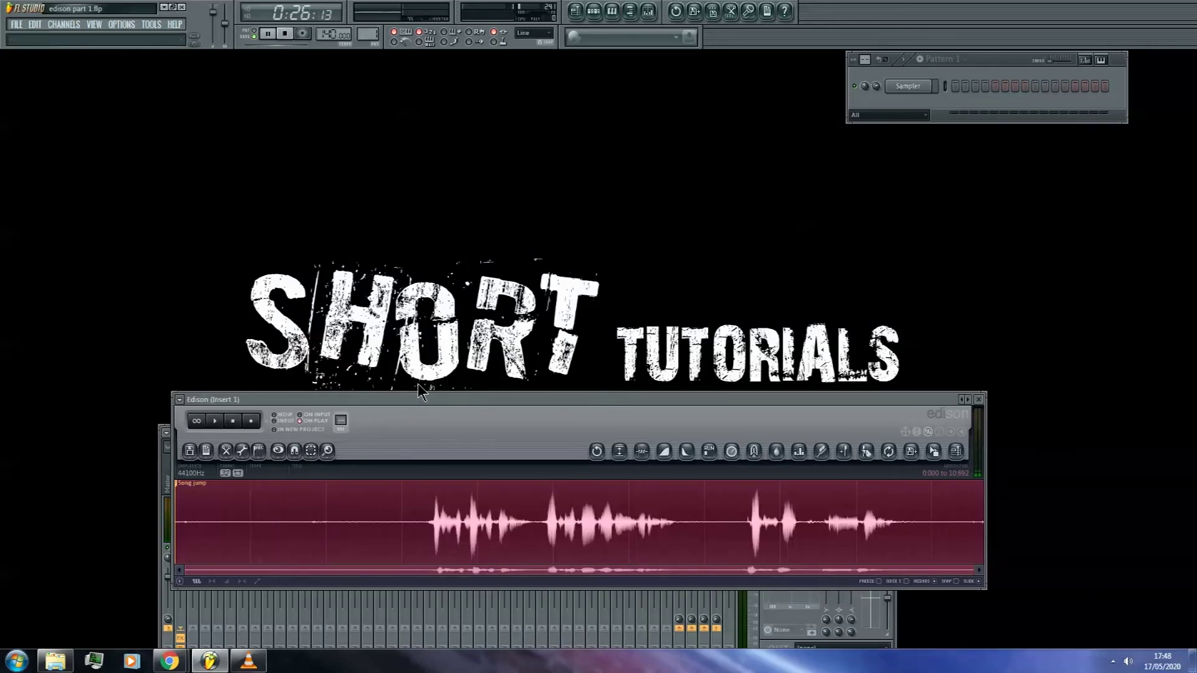
{"action": "key", "text": "F5"}
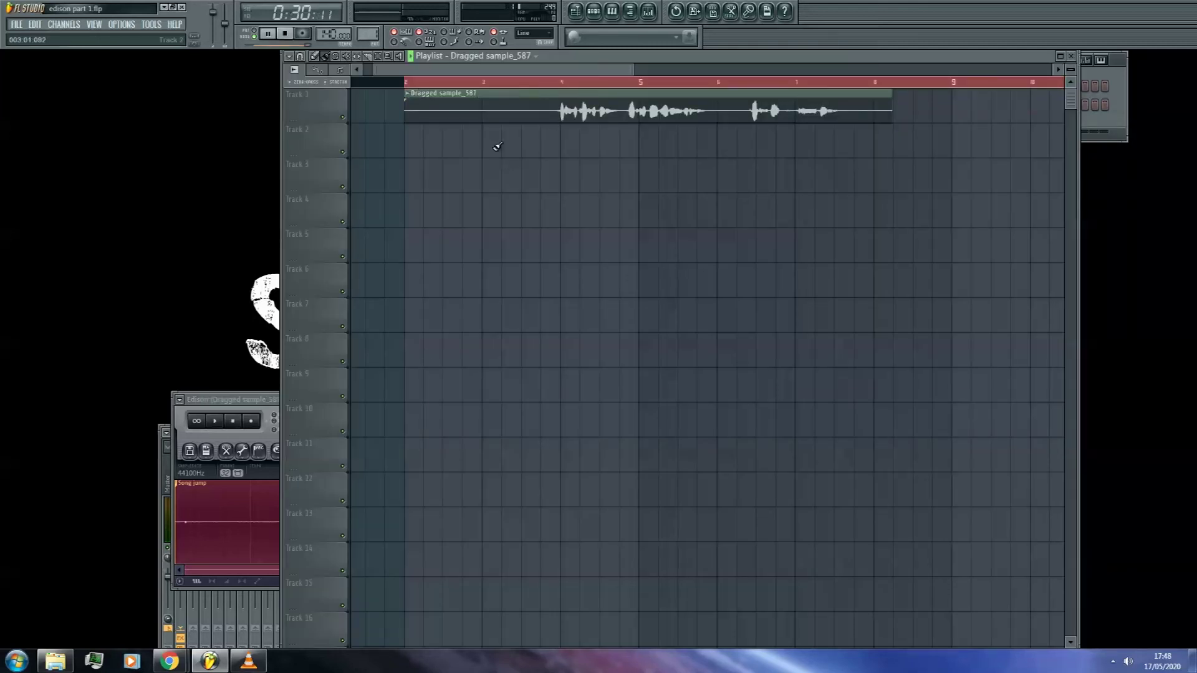
{"action": "left_click", "coordinate": [274, 402]}
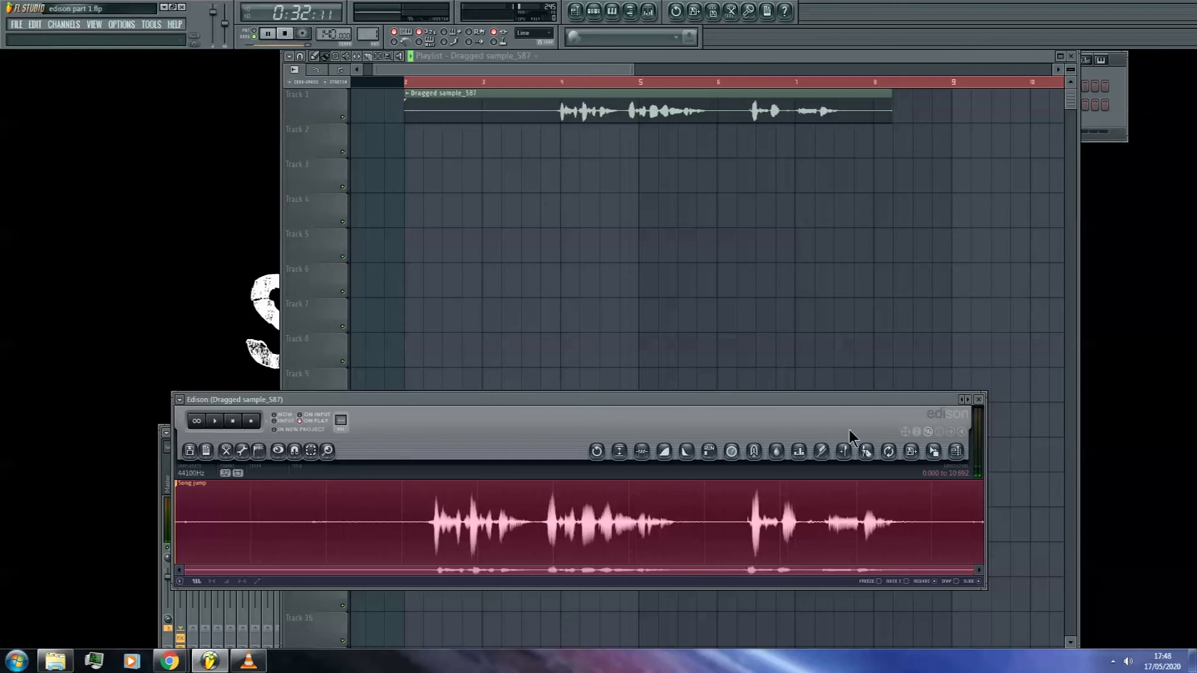
{"action": "left_click", "coordinate": [955, 450]}
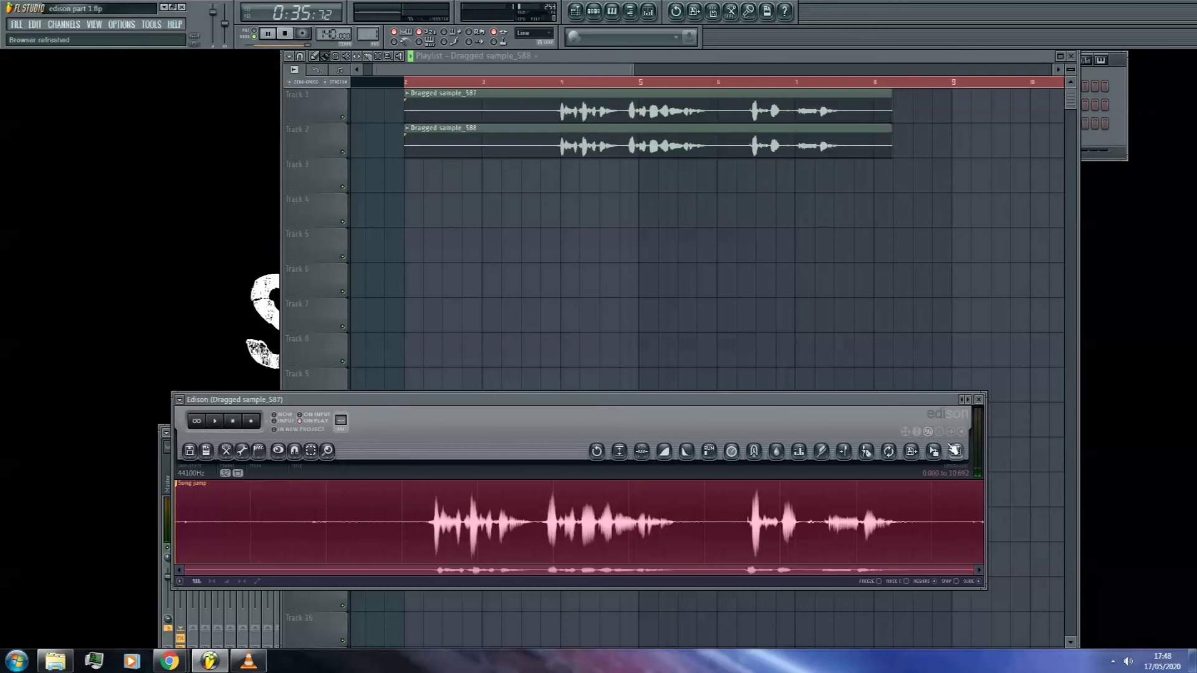
{"action": "right_click", "coordinate": [679, 152]}
{"action": "left_click", "coordinate": [1117, 140]}
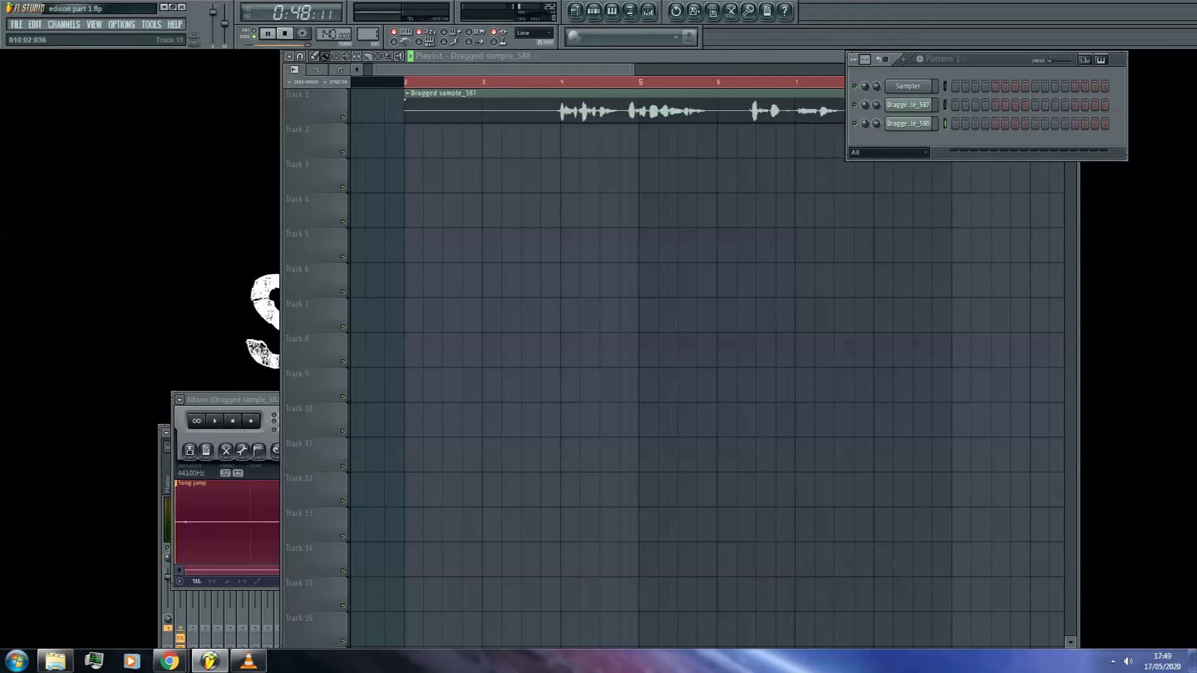
Enable Audio in the recording filter.
{"action": "right_click", "coordinate": [304, 33]}
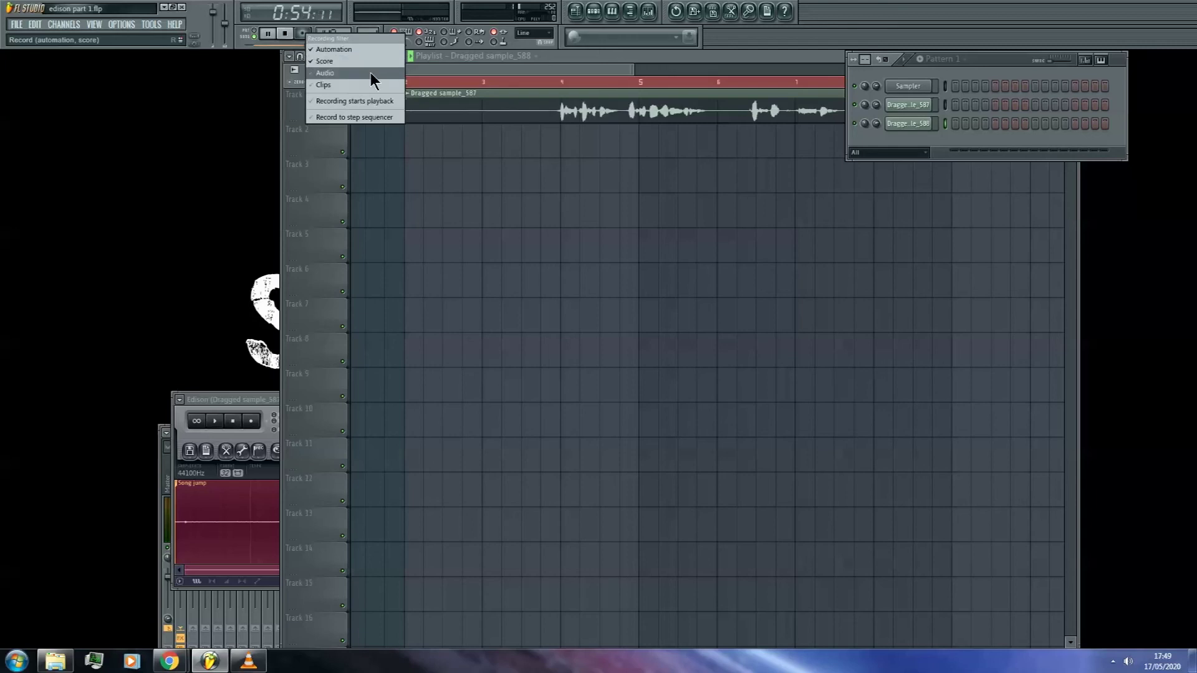
{"action": "left_click", "coordinate": [370, 72]}
{"action": "left_click", "coordinate": [355, 84]}
Record a second vocal take, edison part 1_Insert 1, onto Track 2 at bar 2.
{"action": "left_click", "coordinate": [285, 33]}
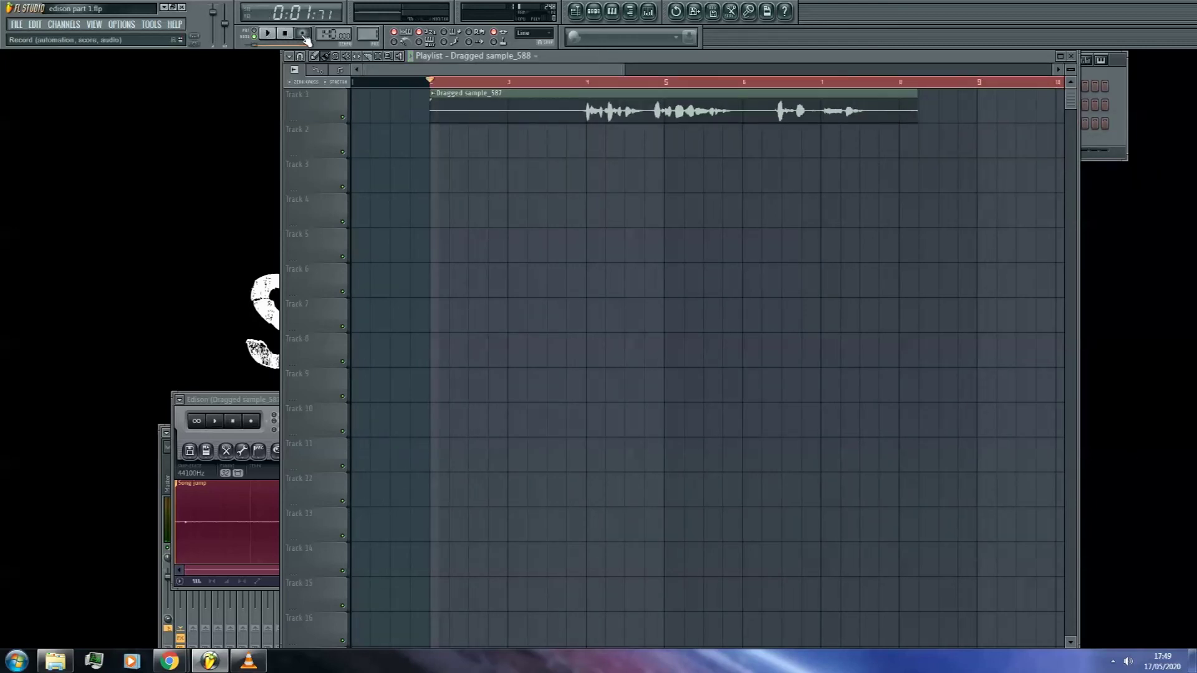
{"action": "left_click", "coordinate": [303, 33]}
{"action": "left_click", "coordinate": [267, 33]}
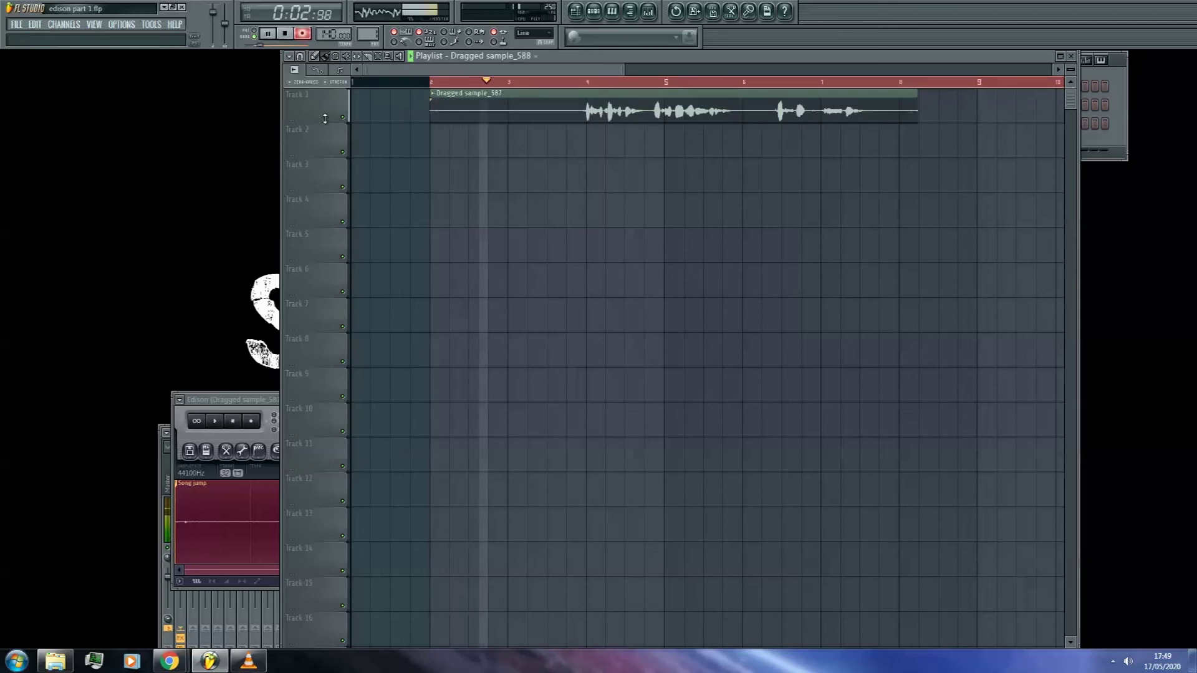
{"action": "left_click", "coordinate": [286, 34]}
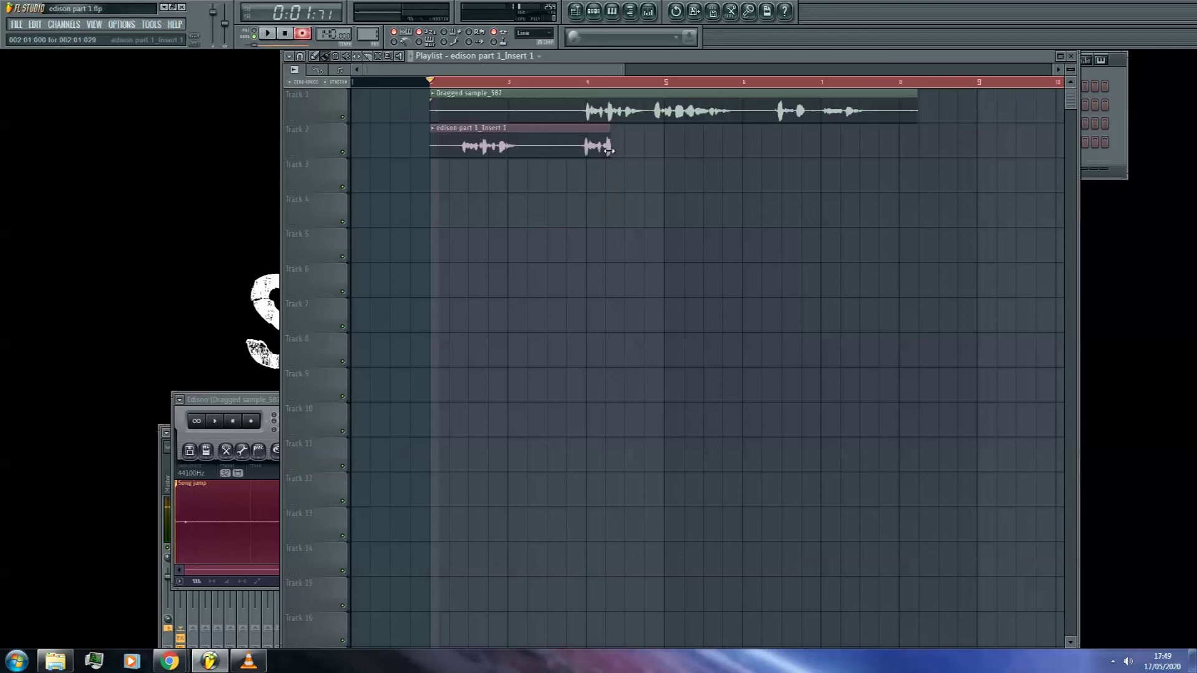
{"action": "mouse_move", "coordinate": [610, 149]}
{"action": "left_mouse_down"}
{"action": "mouse_move", "coordinate": [598, 149]}
{"action": "mouse_move", "coordinate": [610, 149]}
{"action": "left_mouse_up"}
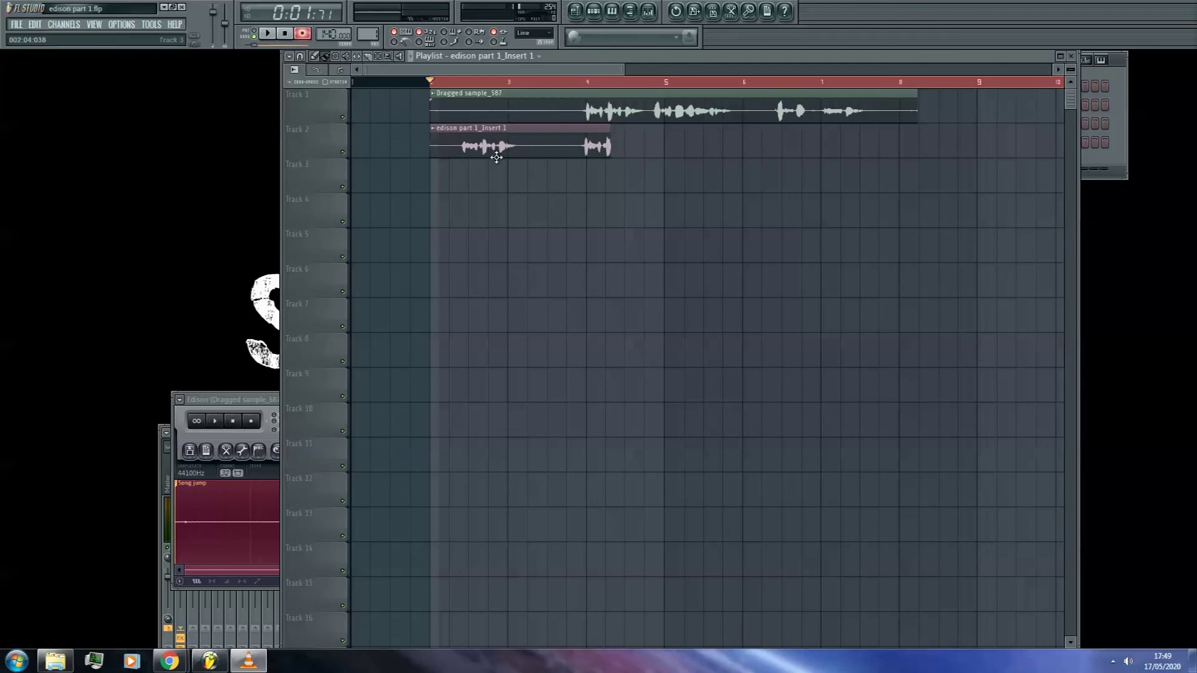
Show the channel rack and check the edison part 1_Insert 1 channel's settings.
{"action": "left_click", "coordinate": [1111, 177]}
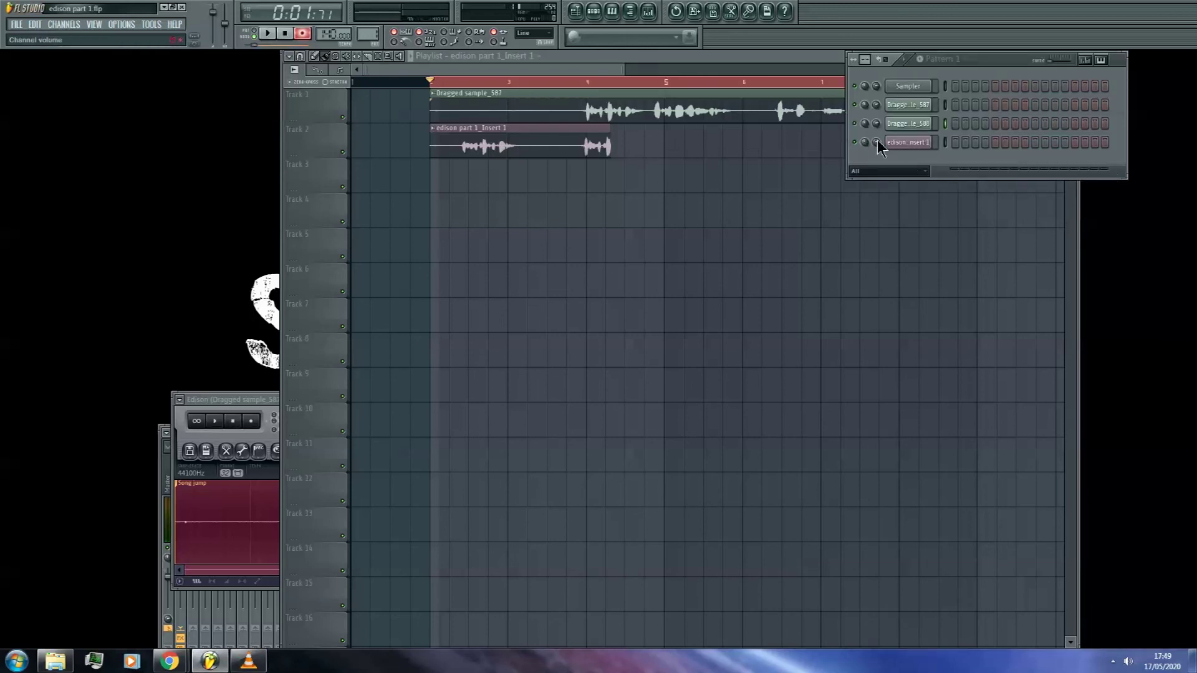
{"action": "left_click", "coordinate": [899, 143]}
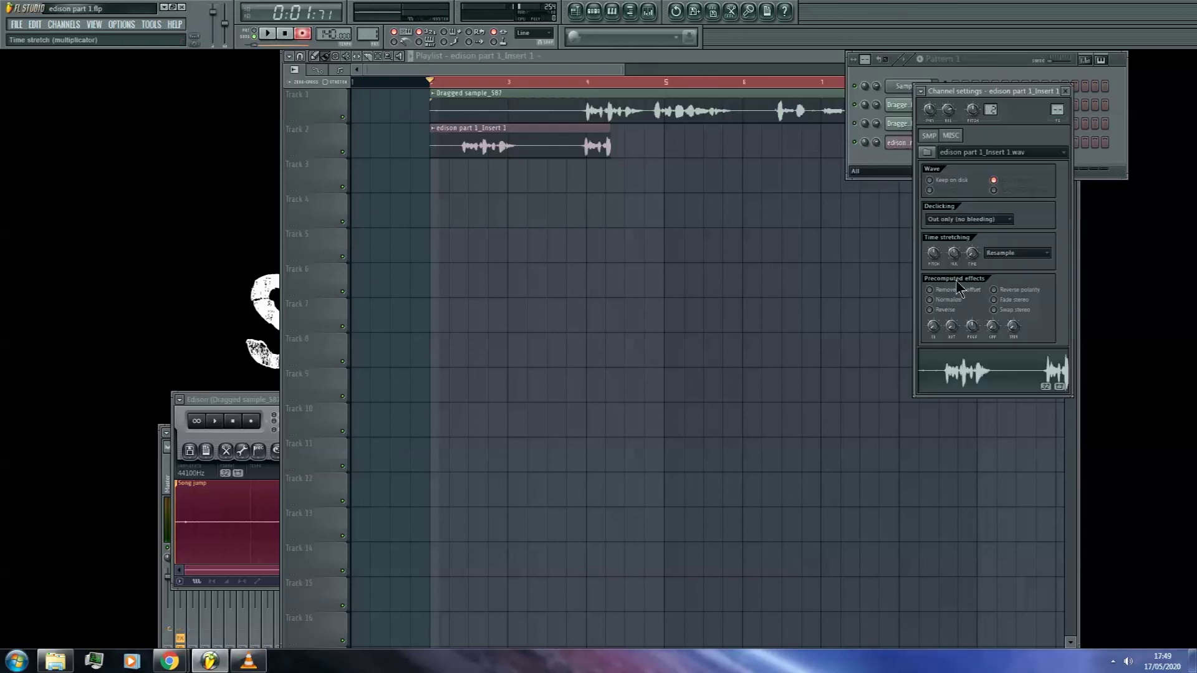
{"action": "left_click", "coordinate": [898, 144]}
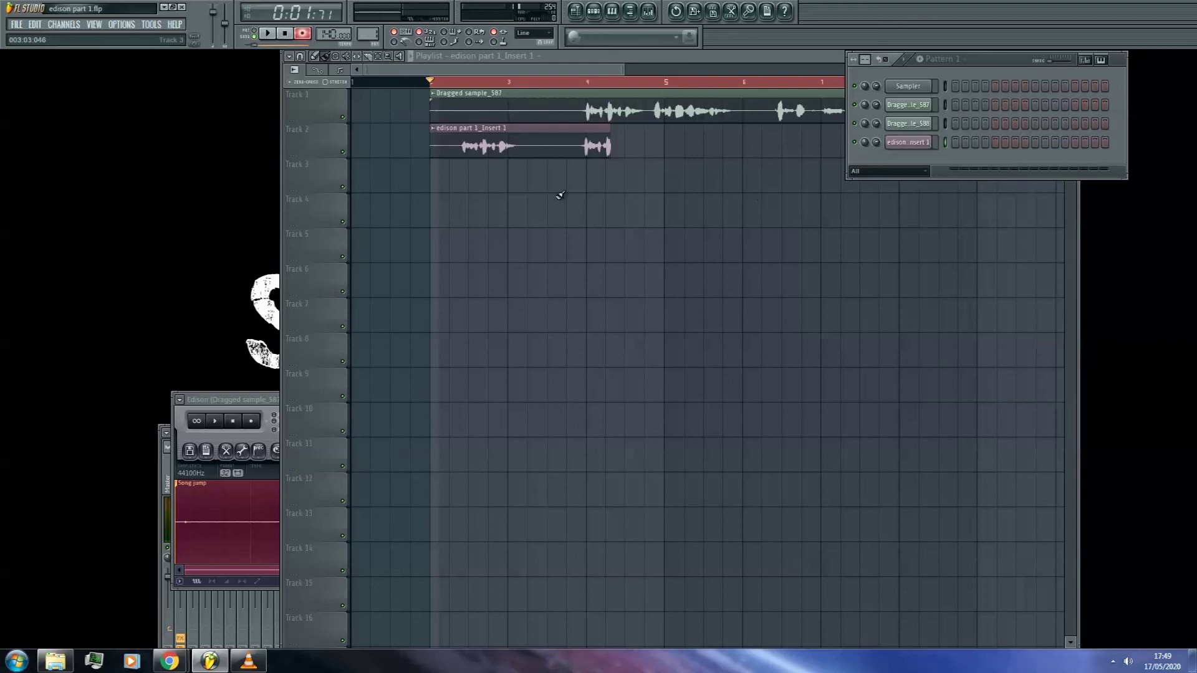